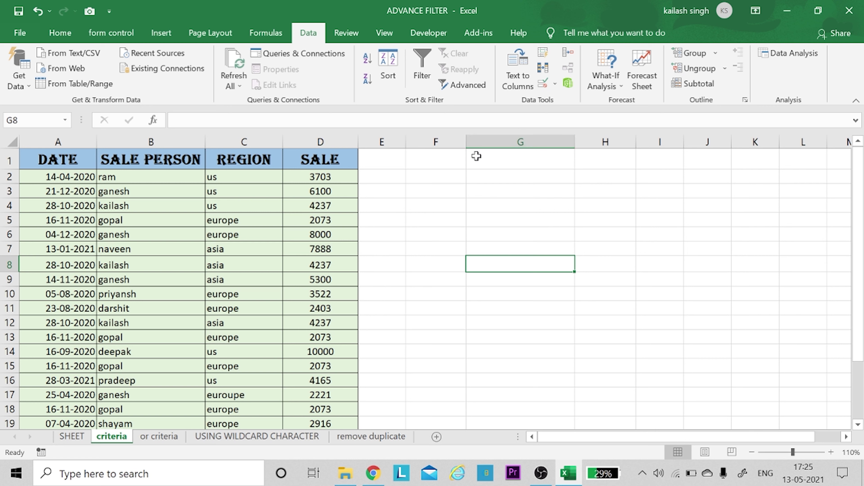
- Copy the table headers A1:D1 into F1:I1 as a criteria header row
{"action": "left_click", "coordinate": [438, 163]}
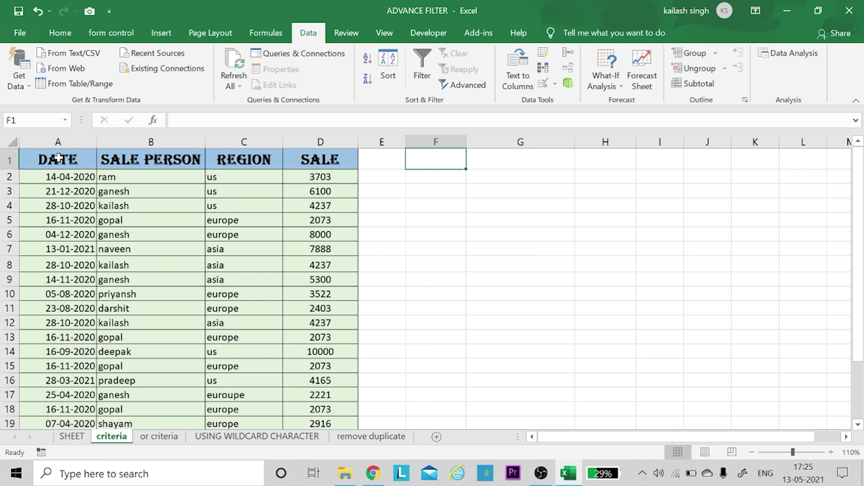
{"action": "left_click_drag", "start_coordinate": [56, 159], "coordinate": [314, 166]}
{"action": "key", "text": "ctrl+c"}
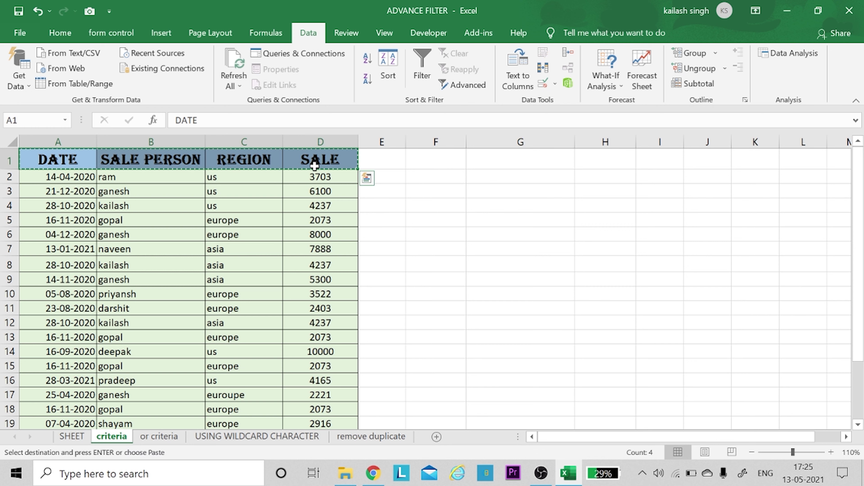
{"action": "left_click", "coordinate": [440, 164]}
{"action": "key", "text": "ctrl+v"}
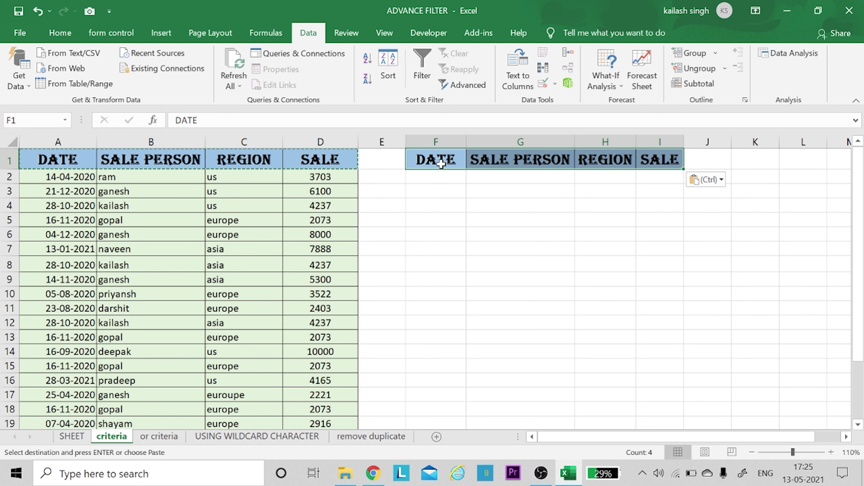
- Enter ganesh under SALE PERSON in G2 and >4000 under SALE in I2
{"action": "left_click", "coordinate": [442, 180]}
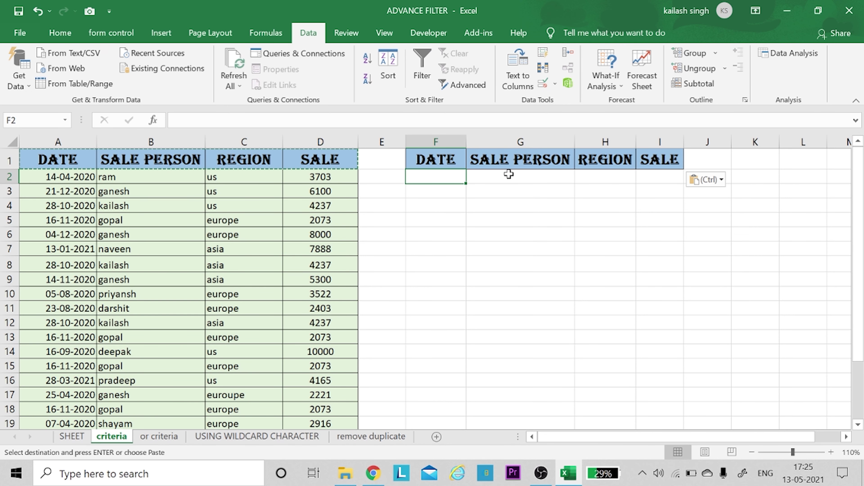
{"action": "left_click", "coordinate": [502, 176]}
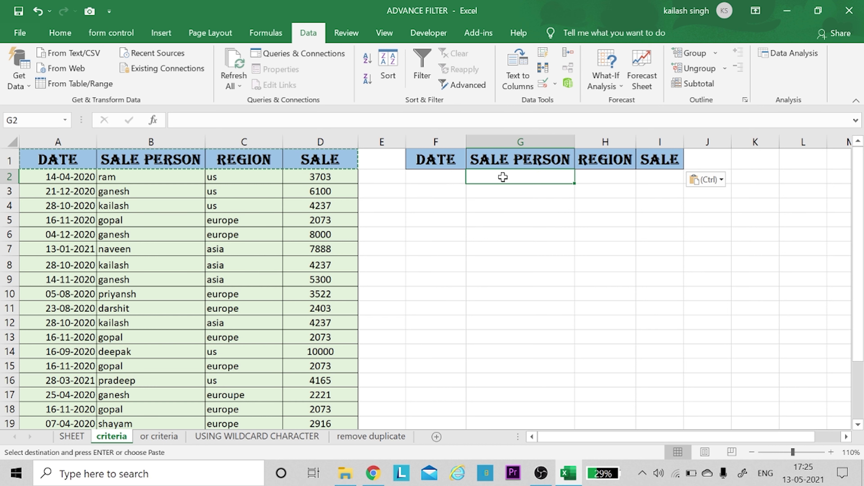
{"action": "type", "text": "ganesh"}
{"action": "key", "text": "Return"}
{"action": "key", "text": "Right"}
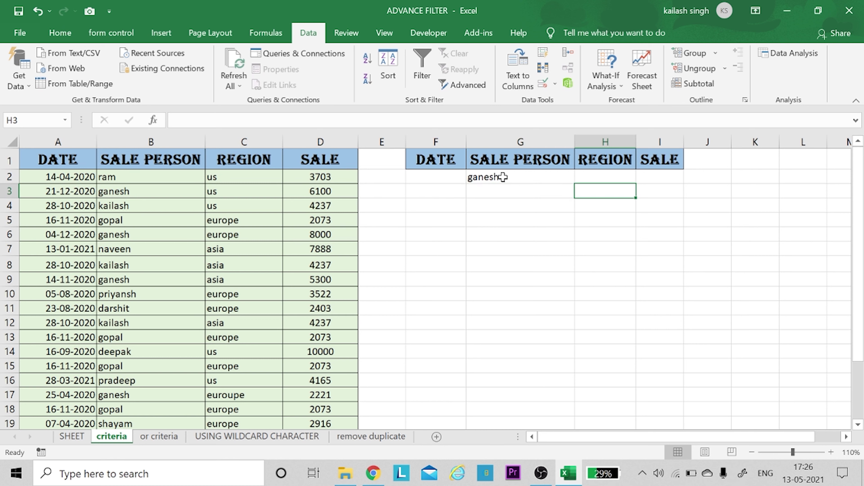
{"action": "key", "text": "Up"}
{"action": "key", "text": "Right"}
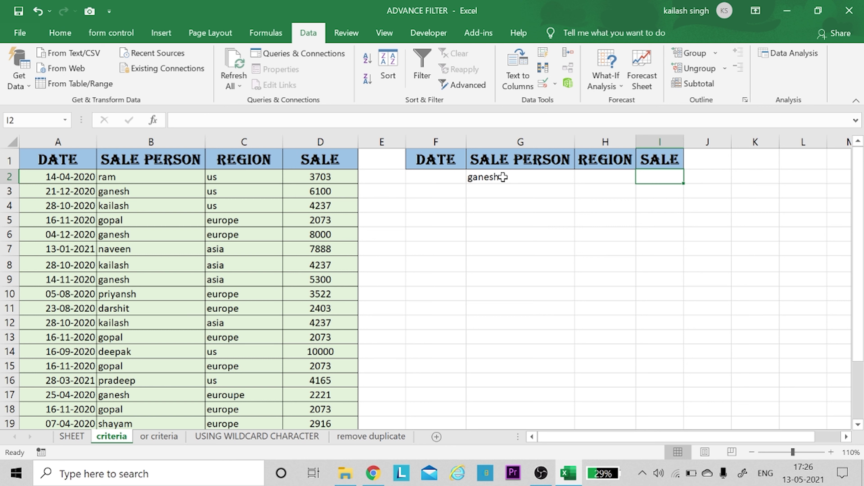
{"action": "type", "text": ">4000"}
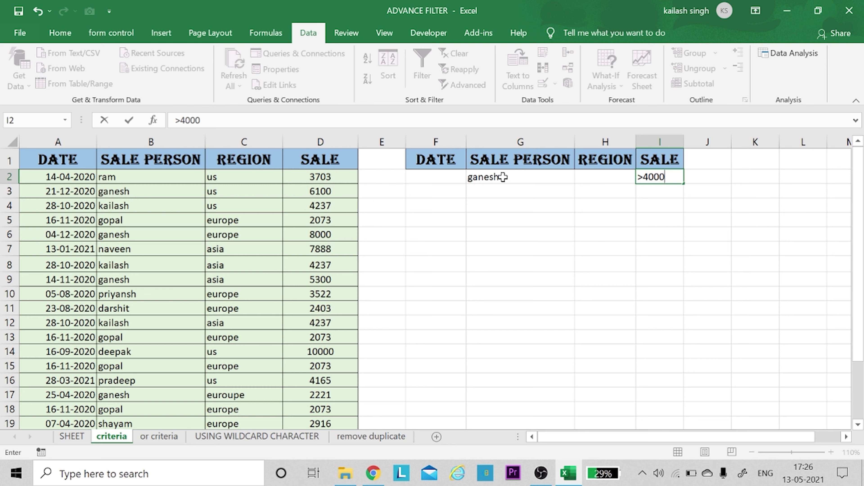
{"action": "key", "text": "Return"}
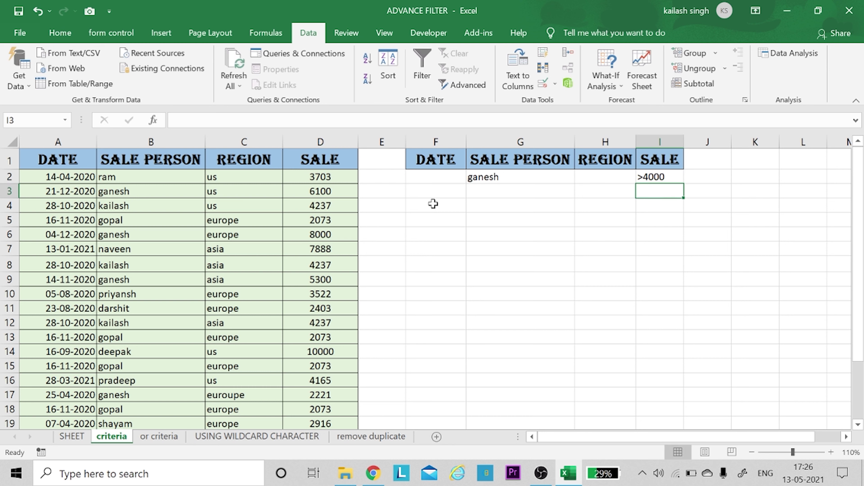
{"action": "left_click", "coordinate": [434, 205]}
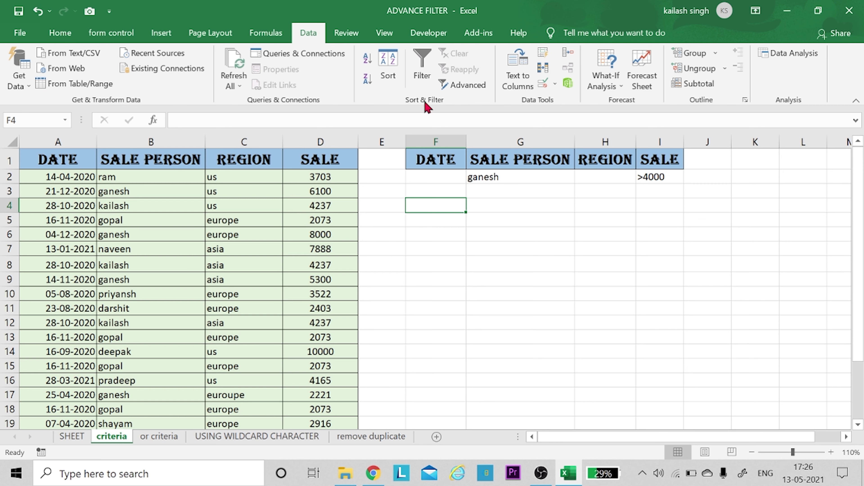
- In the Advanced Filter dialog, choose Copy to another location and clear the List range
{"action": "left_click", "coordinate": [466, 85]}
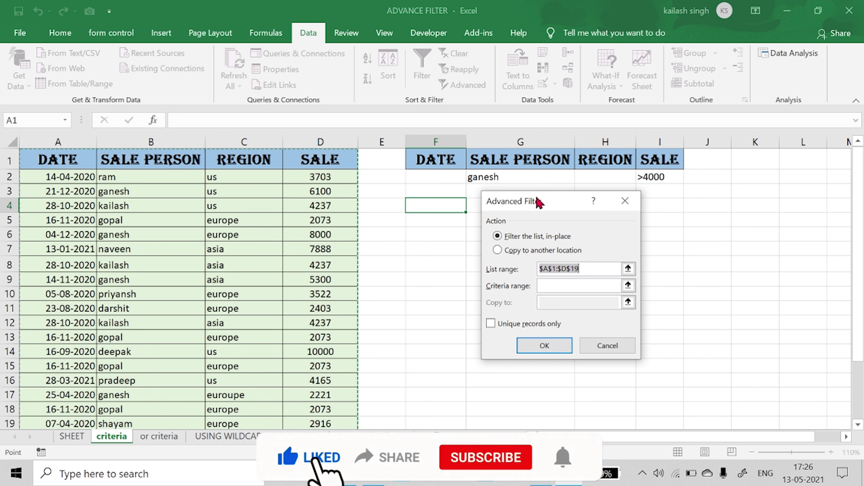
{"action": "left_click_drag", "start_coordinate": [539, 202], "coordinate": [510, 198]}
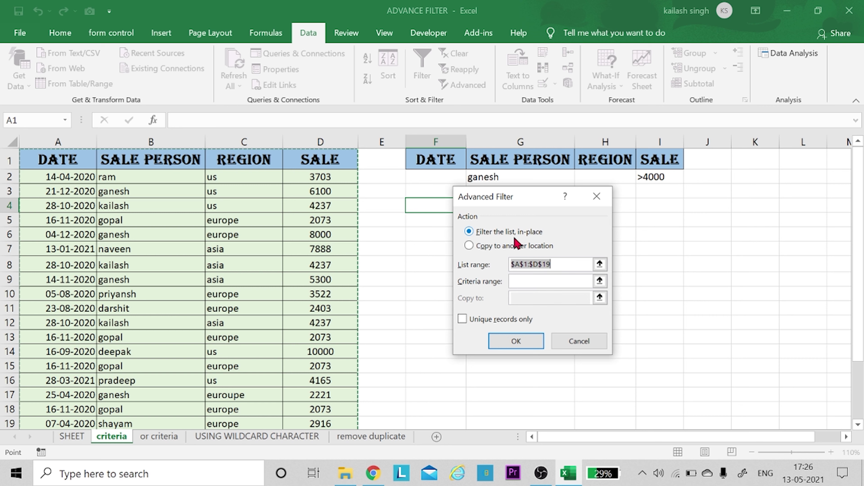
{"action": "left_click", "coordinate": [469, 246]}
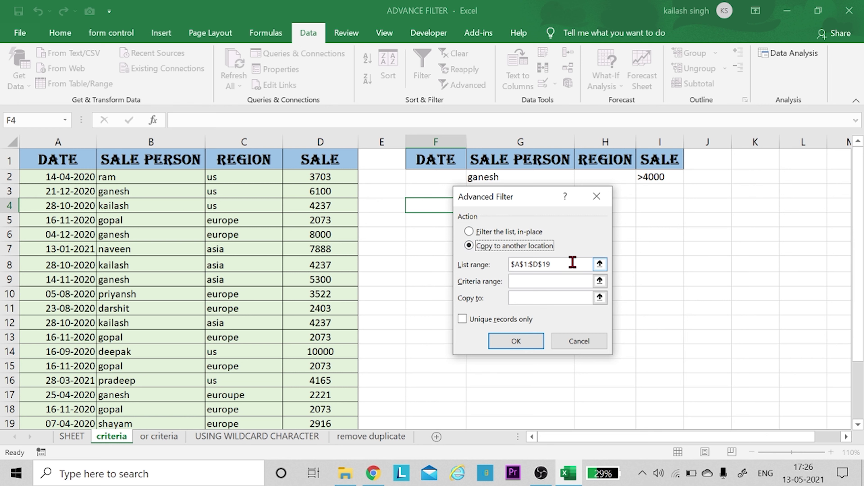
{"action": "left_click_drag", "start_coordinate": [545, 204], "coordinate": [569, 232]}
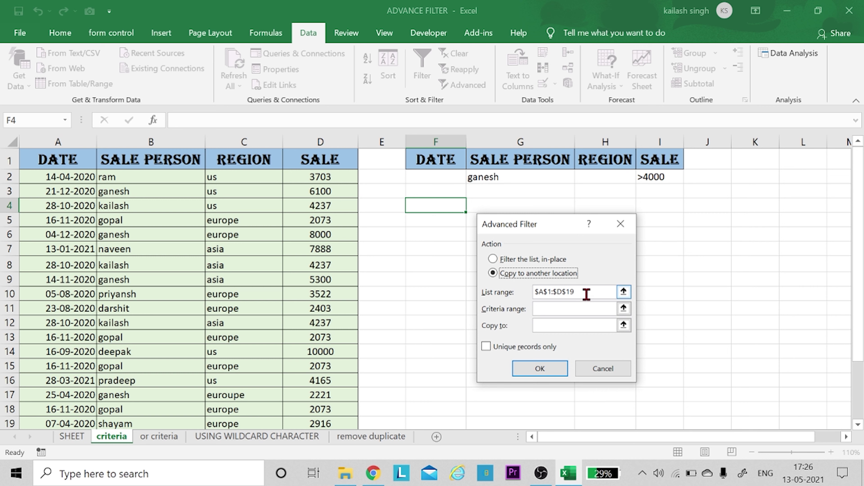
{"action": "left_click_drag", "start_coordinate": [582, 293], "coordinate": [529, 293]}
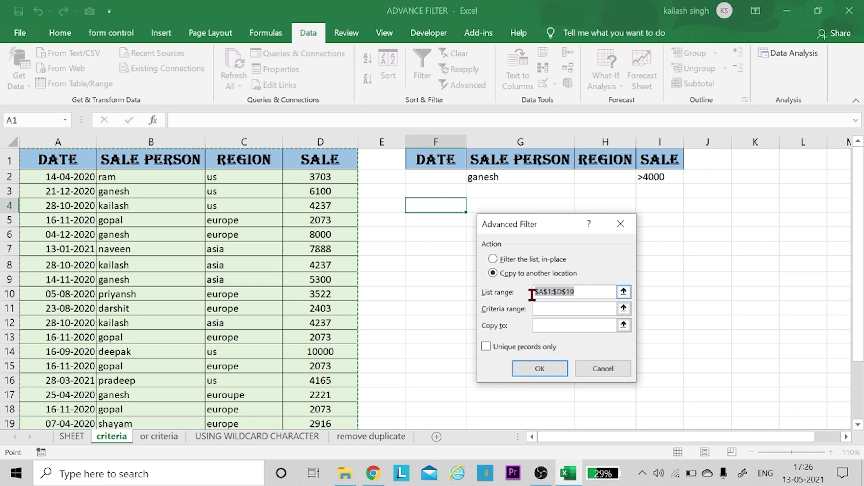
{"action": "key", "text": "BackSpace"}
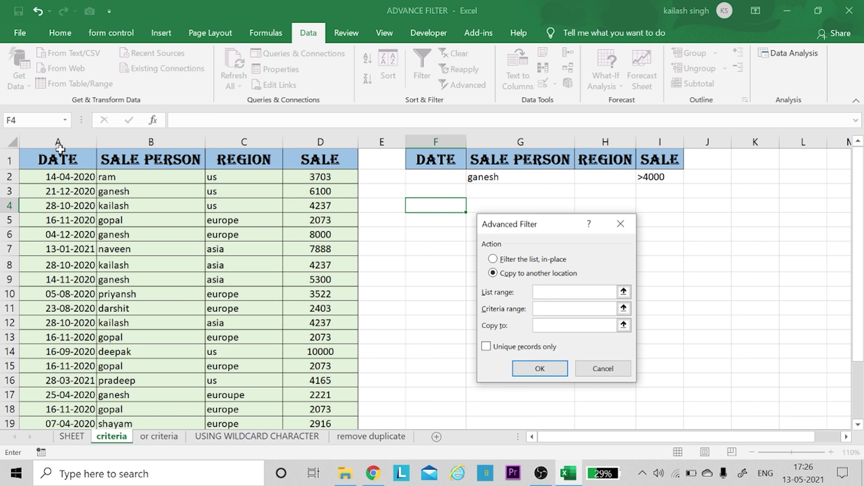
- Filter A1:D19 with criteria F1:I2, copying the three matching ganesh rows to F6
{"action": "mouse_move", "coordinate": [58, 155]}
{"action": "left_mouse_down"}
{"action": "mouse_move", "coordinate": [117, 167]}
{"action": "mouse_move", "coordinate": [320, 429]}
{"action": "mouse_move", "coordinate": [318, 396]}
{"action": "left_mouse_up"}
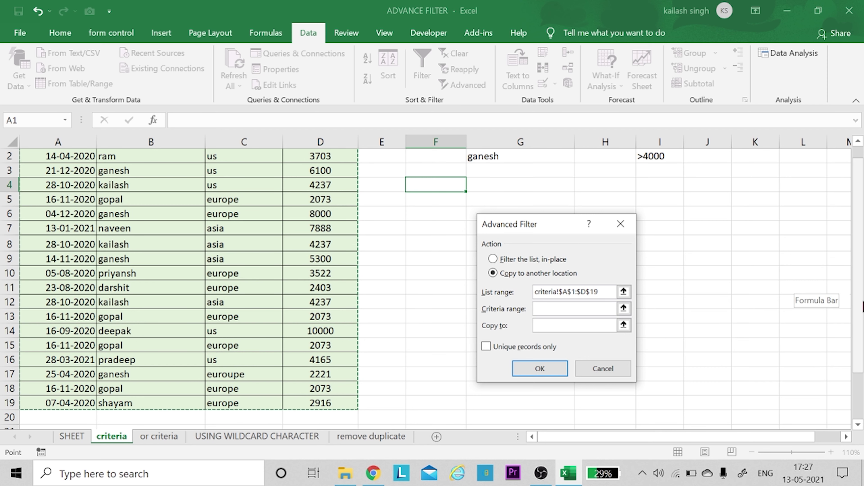
{"action": "scroll", "coordinate": [863, 243], "scroll_direction": "up", "scroll_amount": 1}
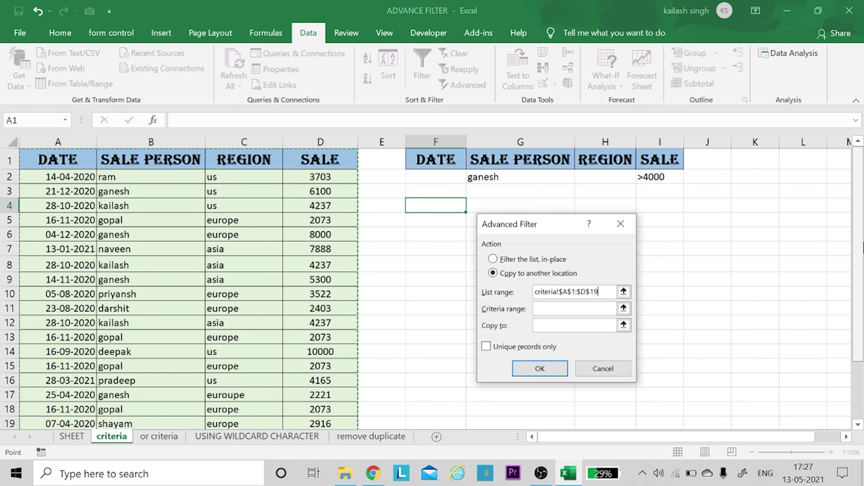
{"action": "left_click", "coordinate": [569, 313]}
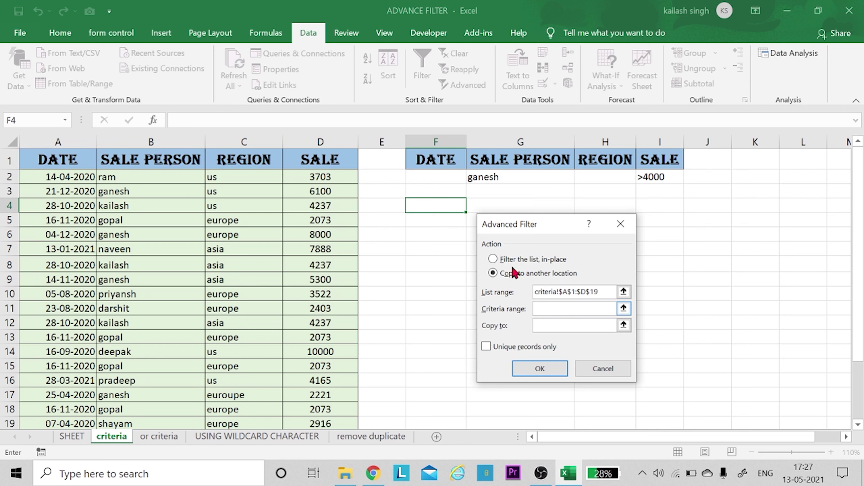
{"action": "left_click_drag", "start_coordinate": [433, 157], "coordinate": [676, 182]}
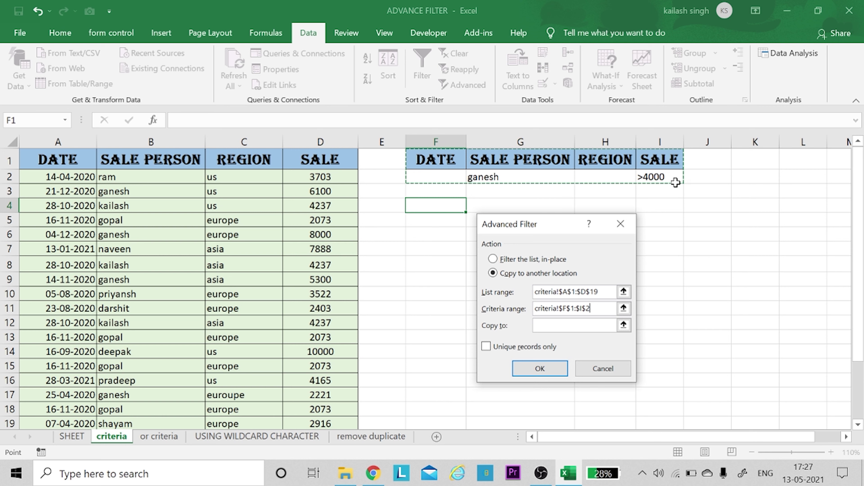
{"action": "left_click", "coordinate": [549, 327]}
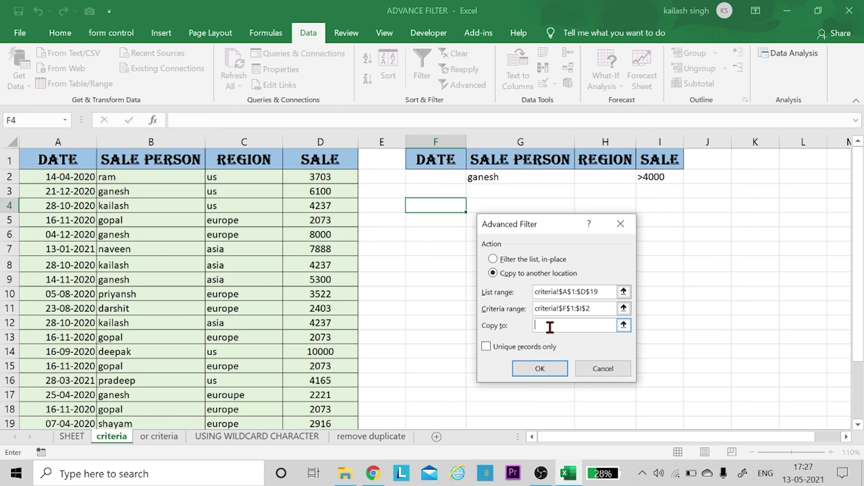
{"action": "left_click", "coordinate": [434, 227]}
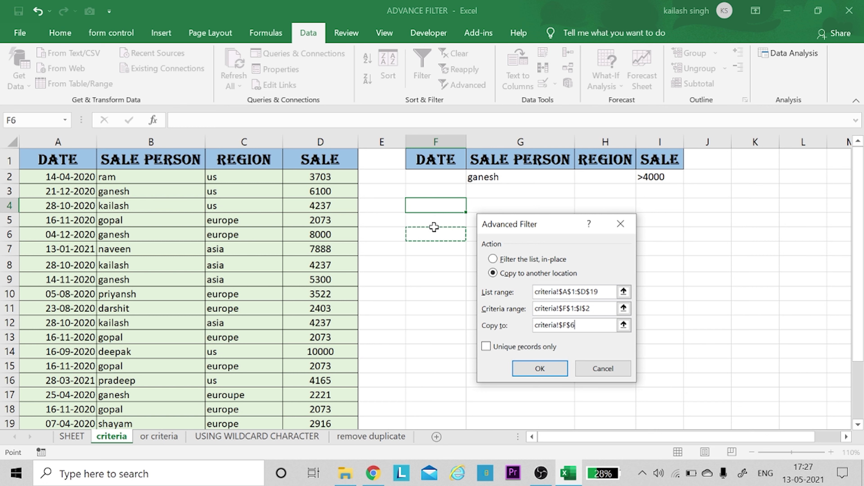
{"action": "left_click", "coordinate": [538, 368]}
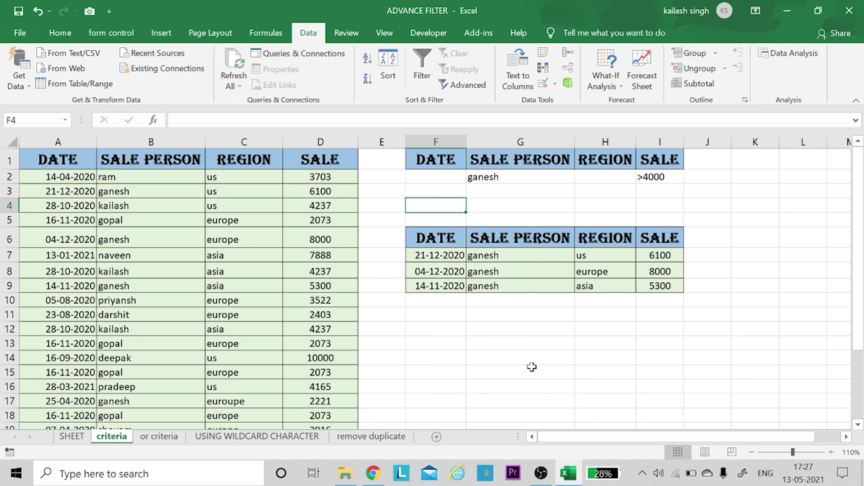
- Add >15-11-2020 under DATE in F2 and europe under REGION in H2
{"action": "left_click", "coordinate": [437, 177]}
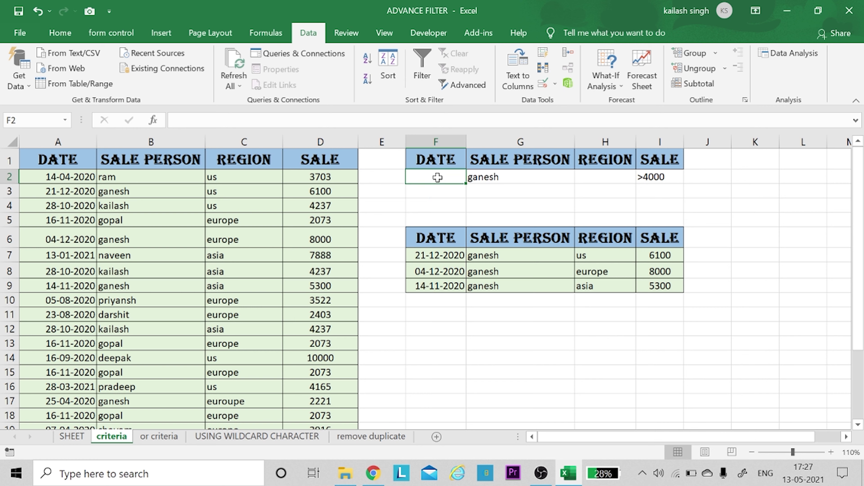
{"action": "type", "text": ">"}
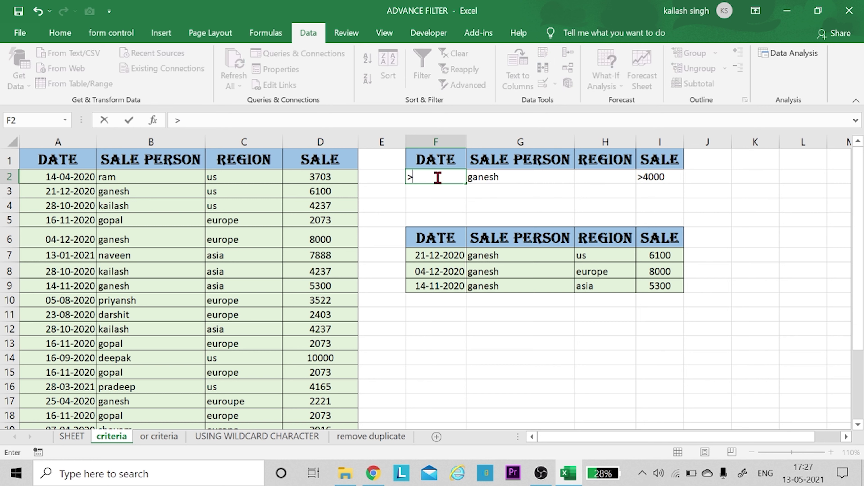
{"action": "type", "text": "15-11-20"}
{"action": "type", "text": "20"}
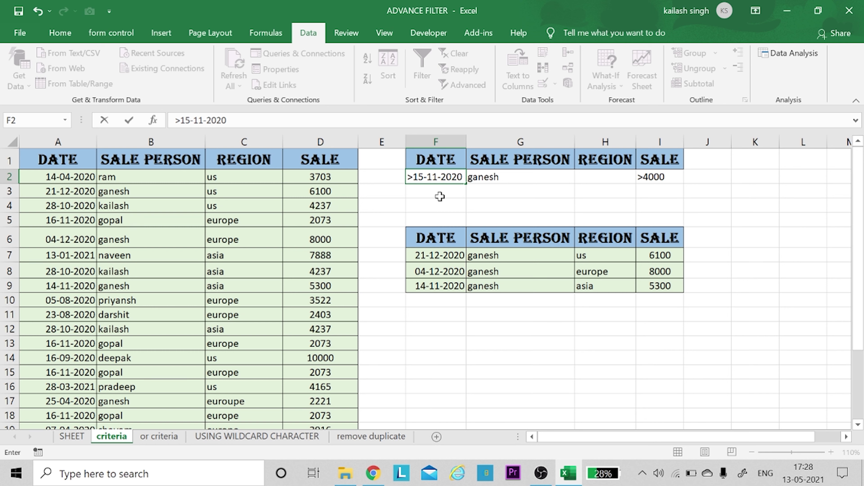
{"action": "left_click", "coordinate": [440, 196]}
{"action": "key", "text": "Right"}
{"action": "key", "text": "Up"}
{"action": "key", "text": "Right"}
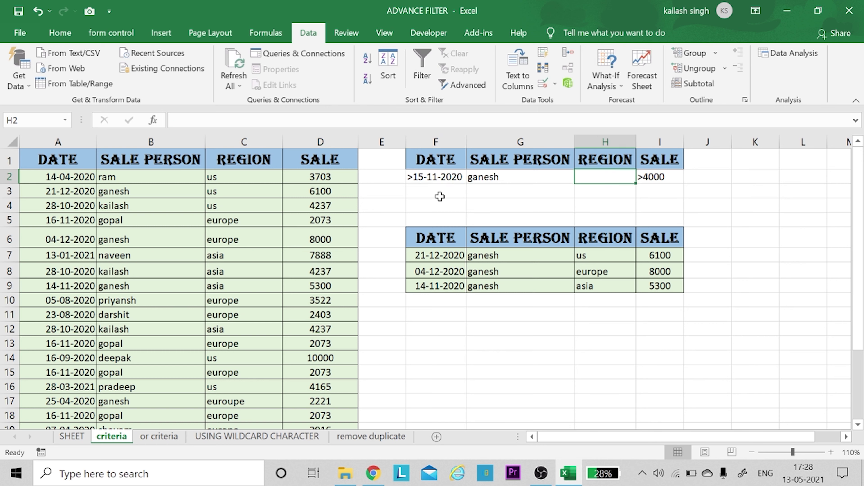
{"action": "type", "text": "eu"}
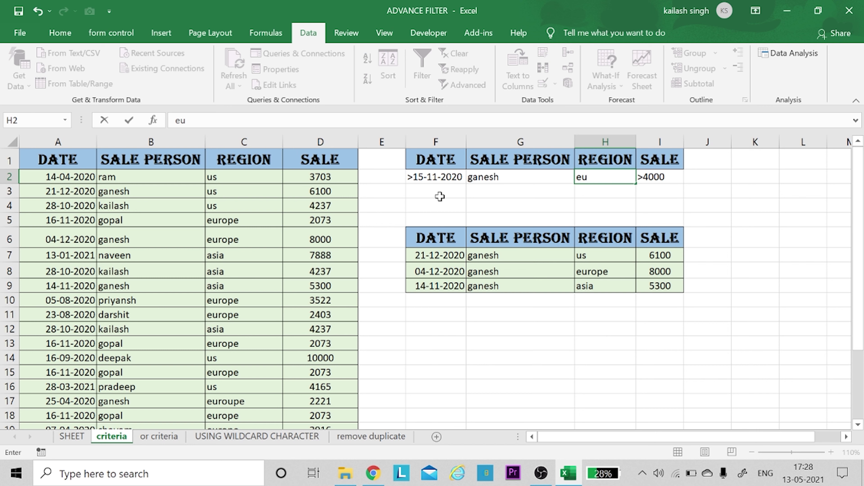
{"action": "type", "text": "rop"}
{"action": "type", "text": "e"}
{"action": "key", "text": "Return"}
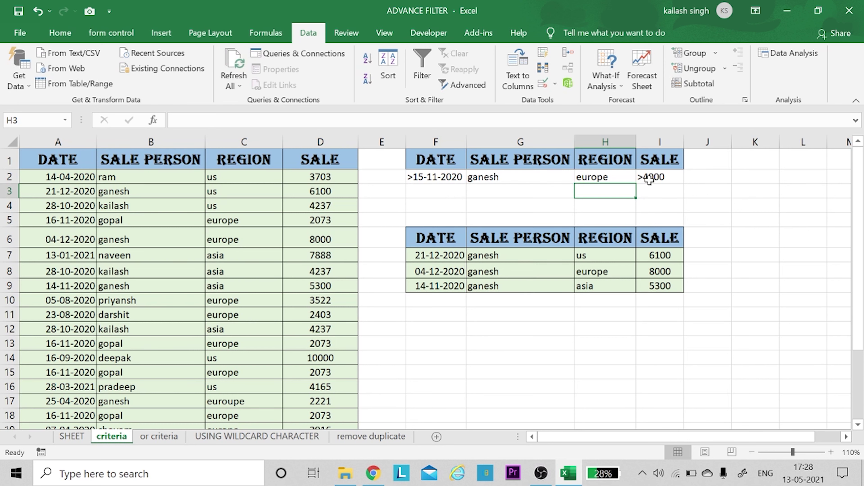
- Set up an Advanced Filter copying A1:D19 rows matching F1:I2 to F11
{"action": "left_click", "coordinate": [436, 315]}
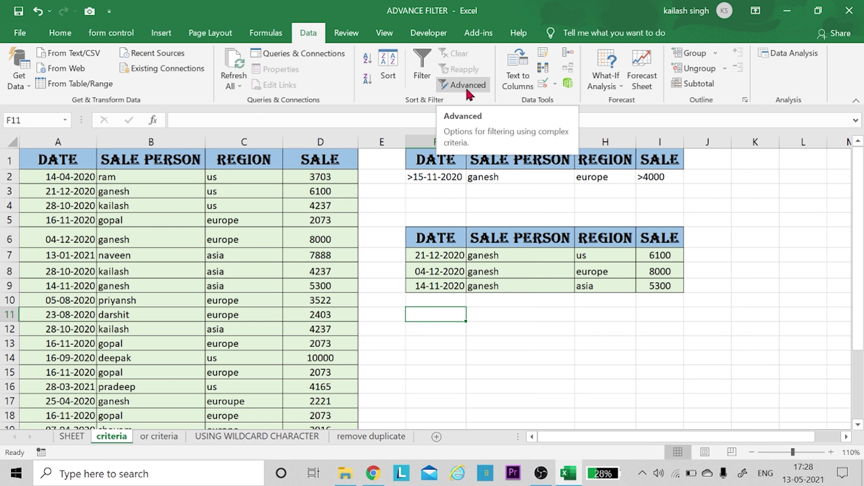
{"action": "left_click", "coordinate": [468, 89]}
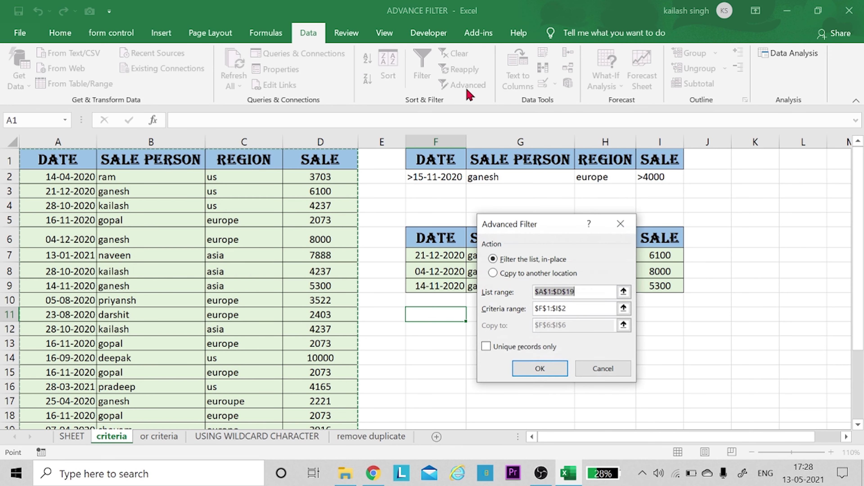
{"action": "left_click", "coordinate": [494, 274]}
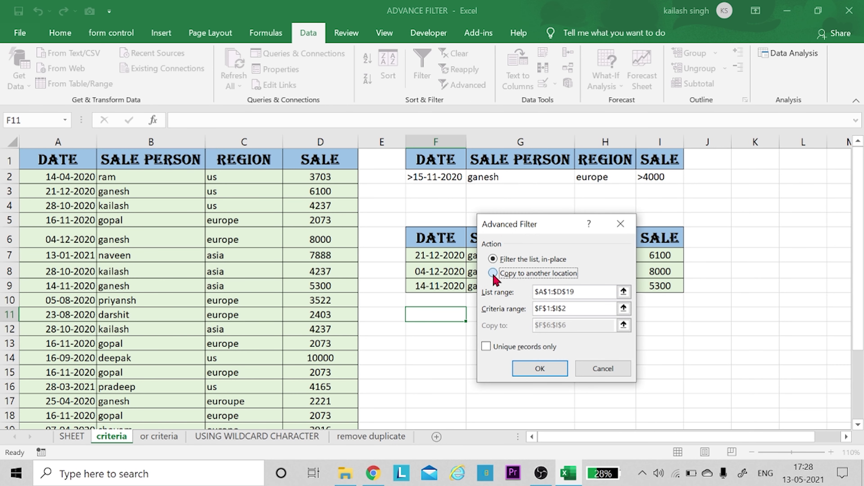
{"action": "left_click", "coordinate": [585, 291]}
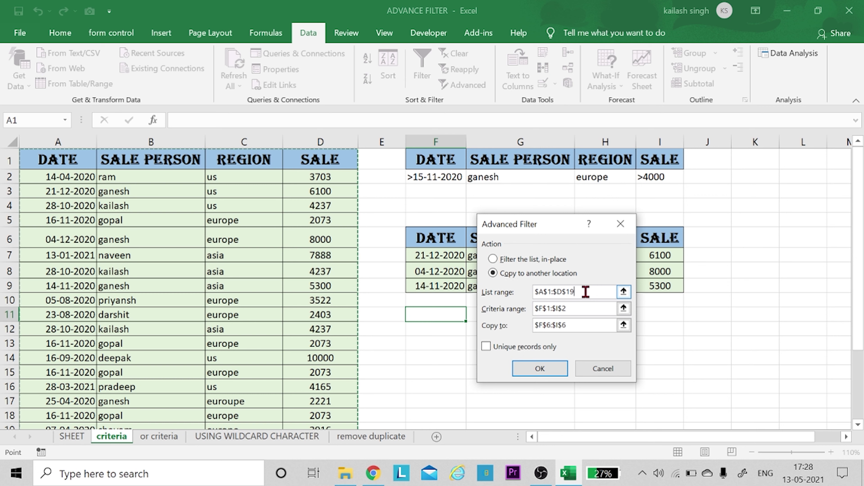
{"action": "left_click", "coordinate": [577, 309]}
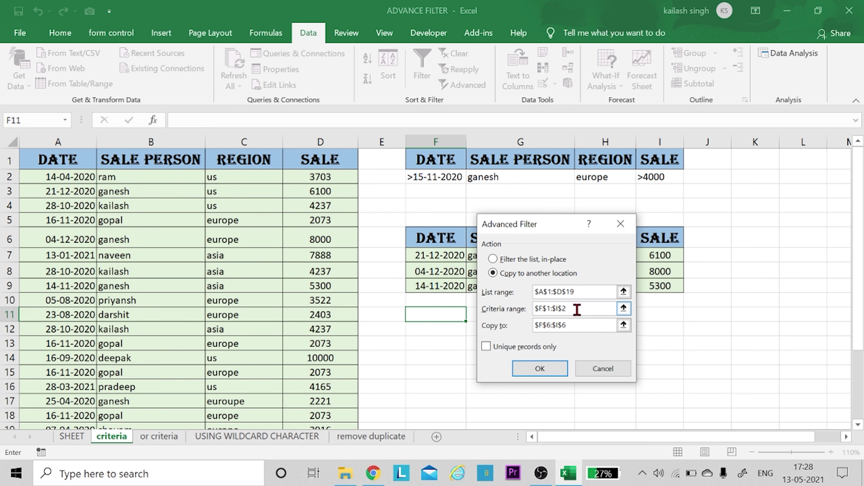
{"action": "left_click_drag", "start_coordinate": [575, 326], "coordinate": [517, 332]}
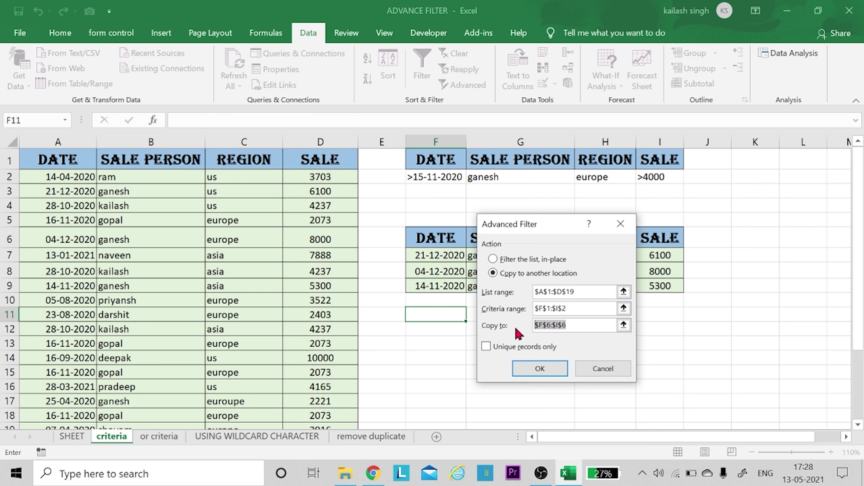
{"action": "left_click", "coordinate": [426, 312]}
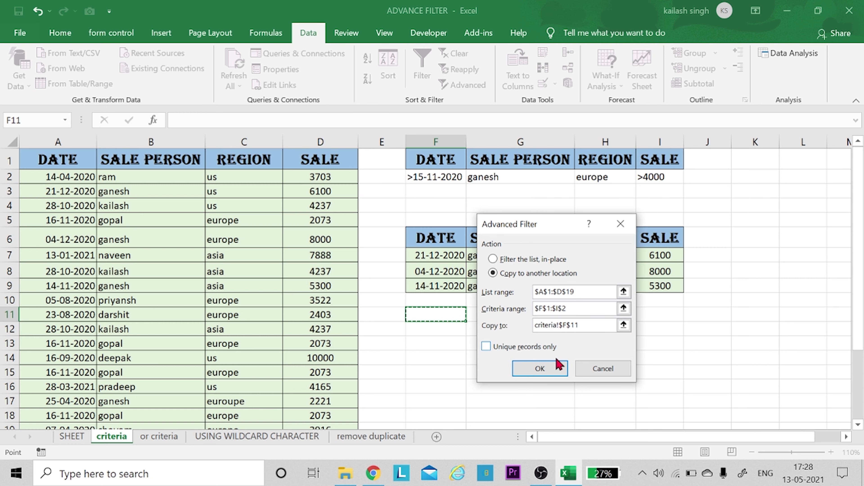
- Copy the single matching europe record to F11, then switch to the 'or criteria' sheet
{"action": "left_click", "coordinate": [550, 368]}
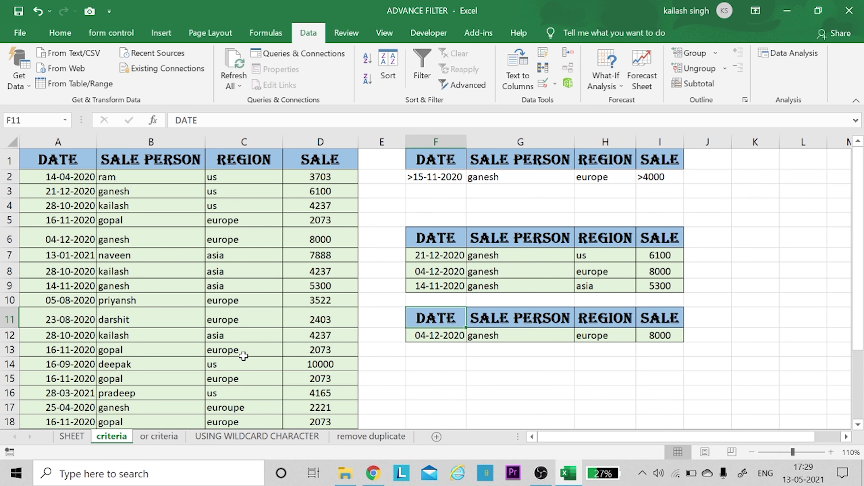
{"action": "left_click", "coordinate": [168, 439]}
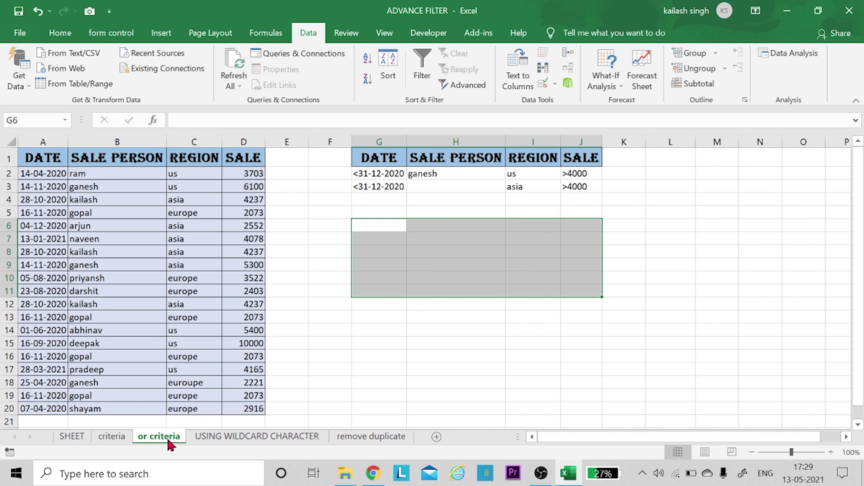
{"action": "left_click", "coordinate": [382, 215]}
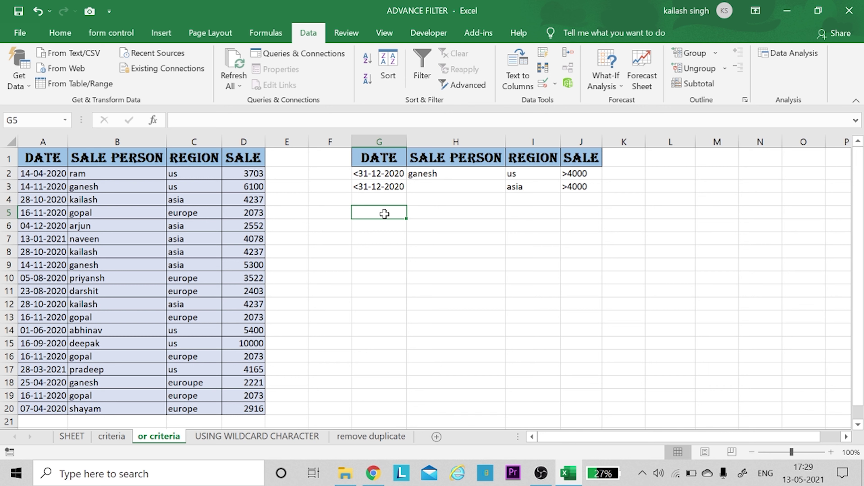
- Filter A1:D20 with the two-row OR criteria G1:J3, copying matching records to G5
{"action": "left_click", "coordinate": [473, 88]}
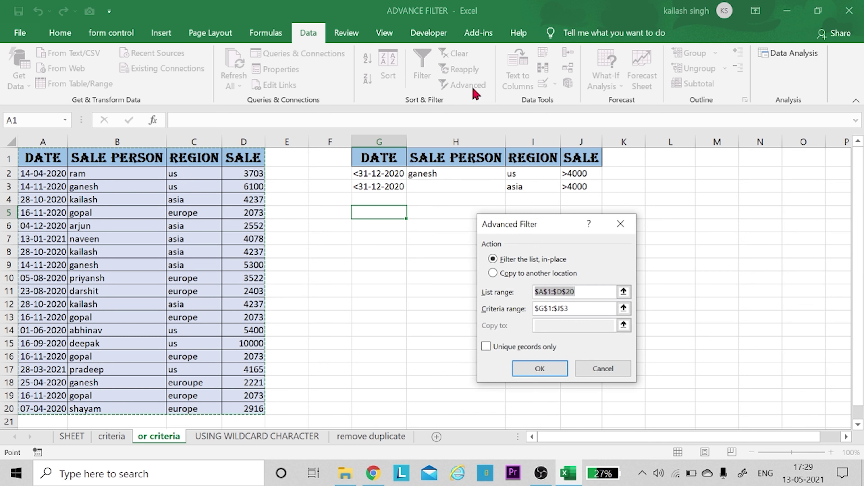
{"action": "left_click_drag", "start_coordinate": [537, 225], "coordinate": [516, 205]}
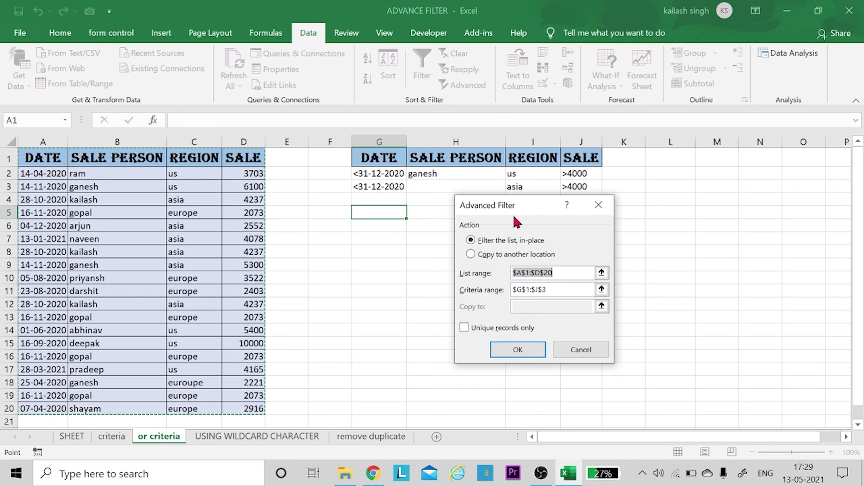
{"action": "left_click", "coordinate": [471, 254]}
{"action": "left_click", "coordinate": [570, 272]}
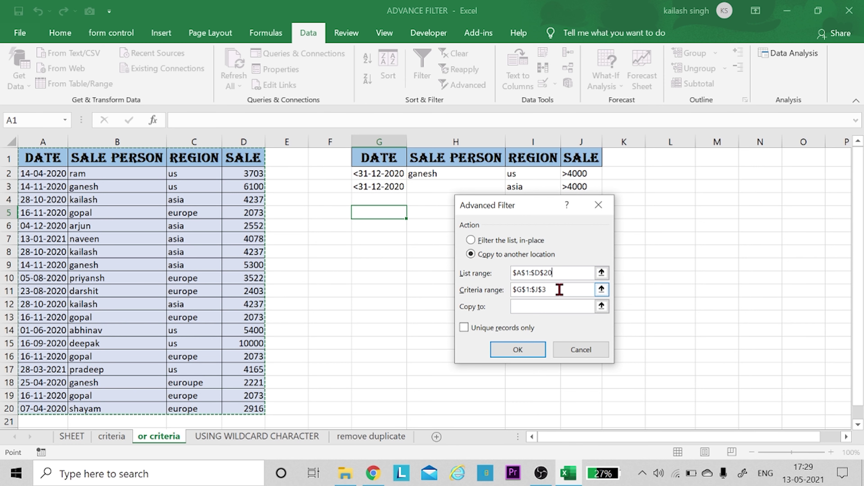
{"action": "left_click", "coordinate": [533, 308]}
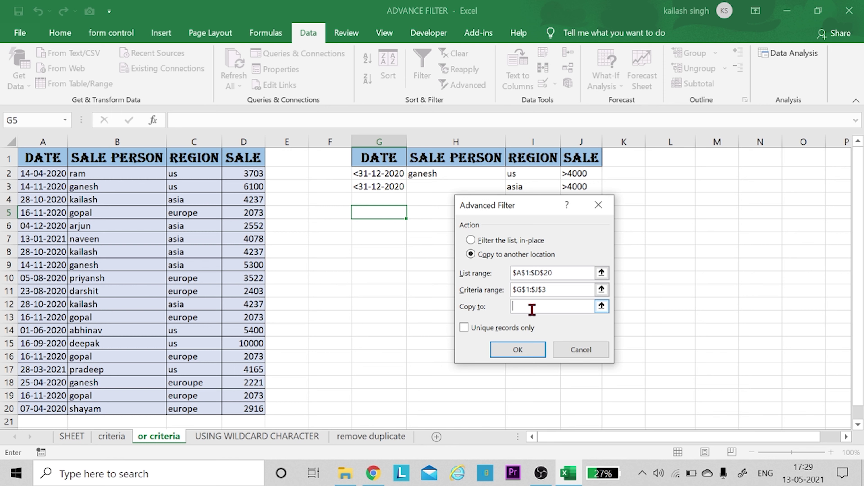
{"action": "left_click", "coordinate": [385, 213]}
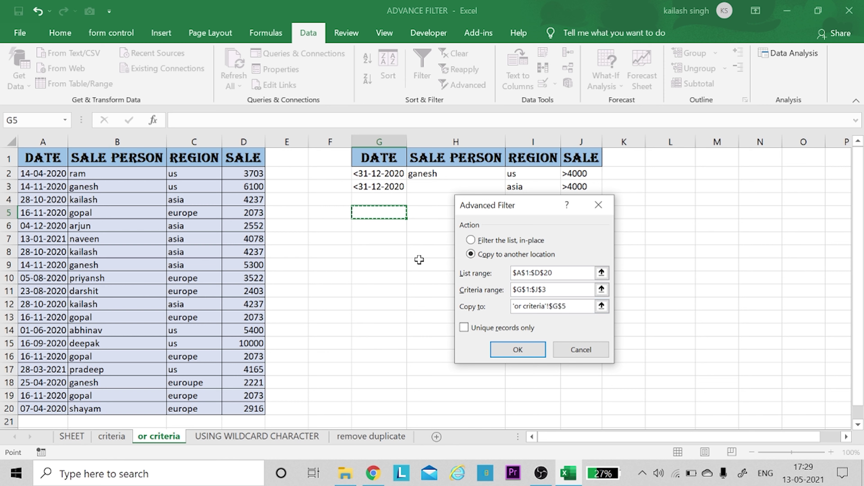
{"action": "left_click", "coordinate": [503, 352]}
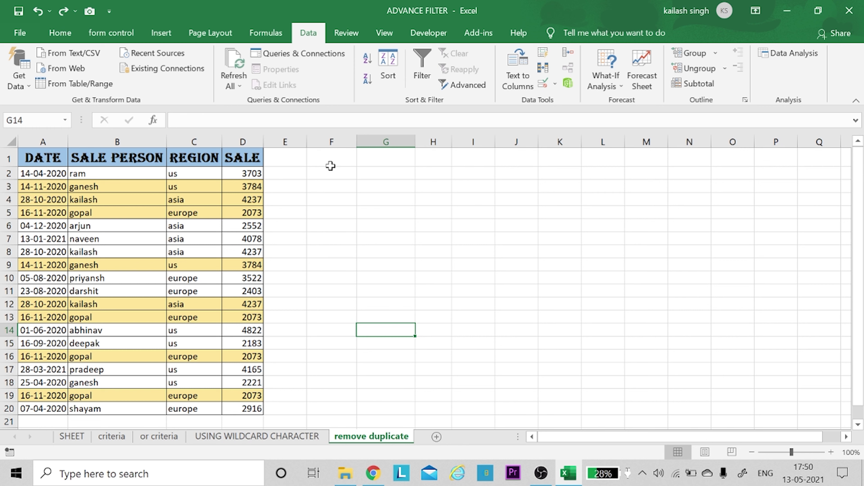
- Copy only unique records of the sales table to F1 and autofit column G
{"action": "left_click", "coordinate": [331, 158]}
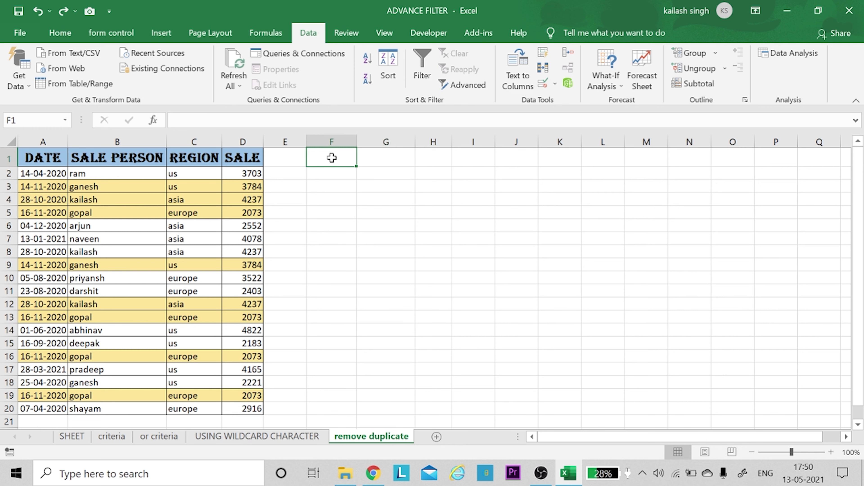
{"action": "left_click", "coordinate": [463, 86]}
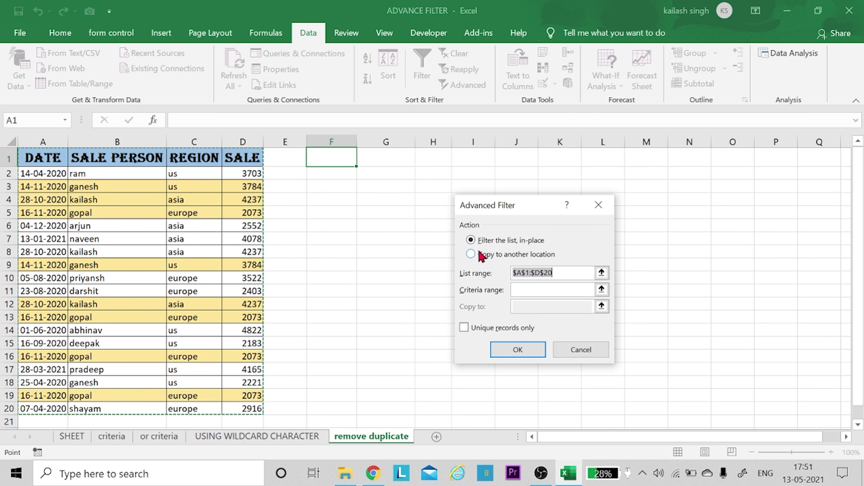
{"action": "left_click", "coordinate": [472, 254]}
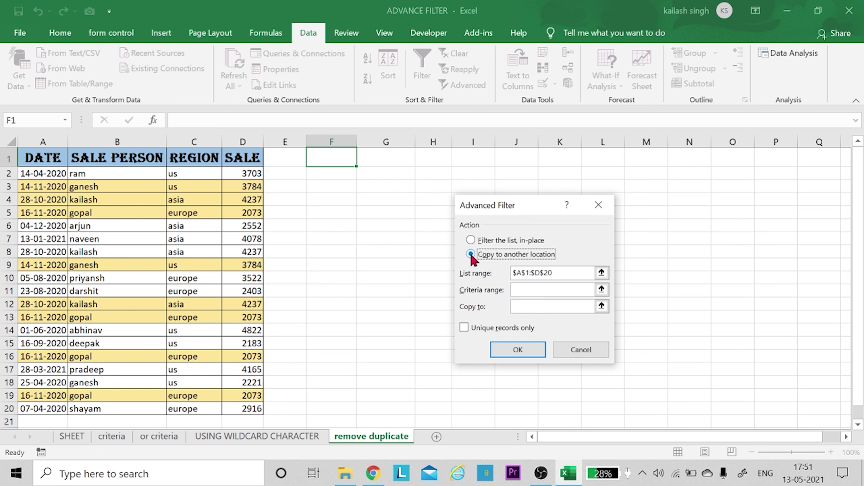
{"action": "left_click", "coordinate": [529, 306]}
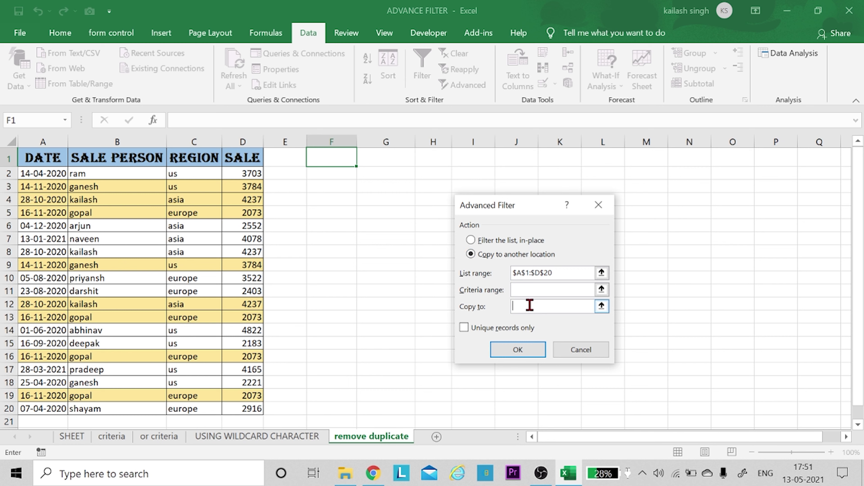
{"action": "left_click", "coordinate": [333, 155]}
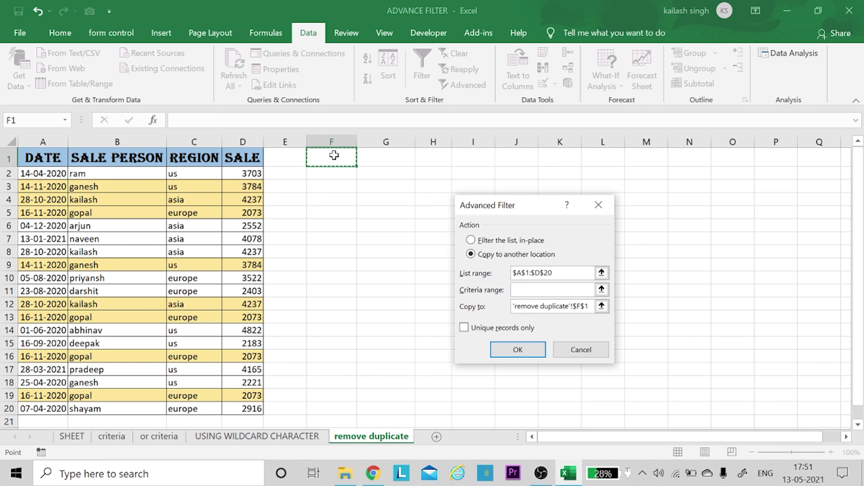
{"action": "left_click", "coordinate": [467, 330]}
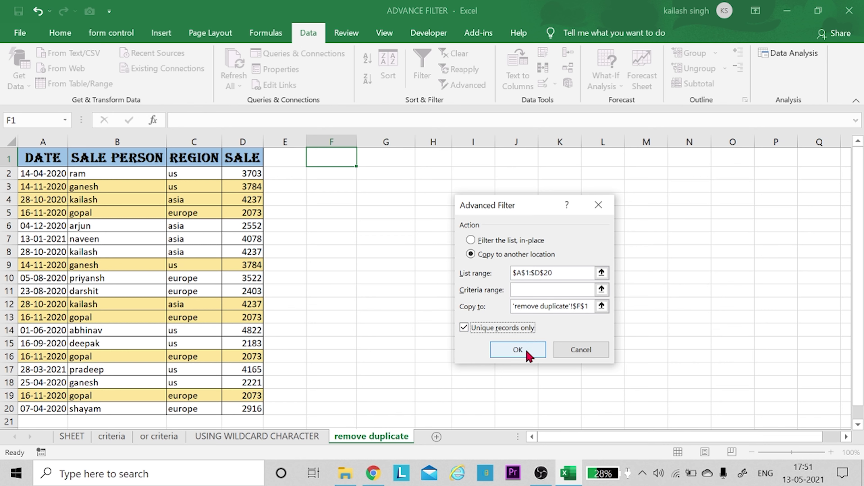
{"action": "left_click", "coordinate": [527, 355]}
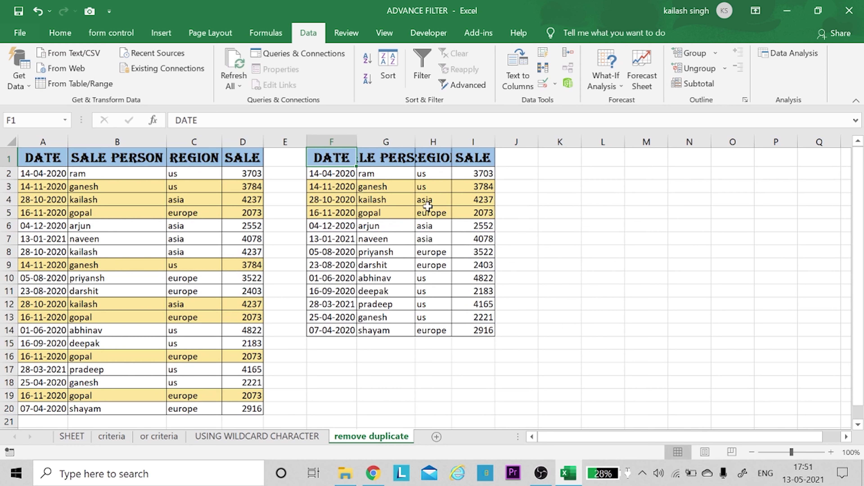
{"action": "double_click", "coordinate": [415, 142]}
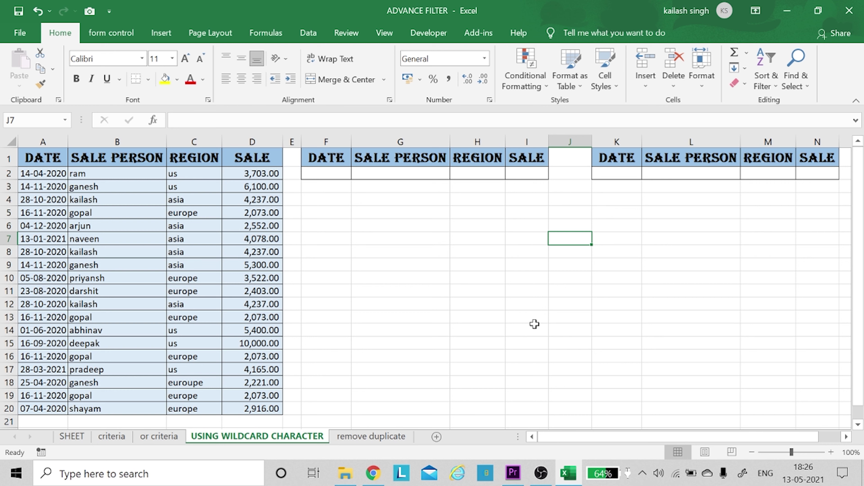
- Enter the wildcard criterion *sh in G2 and select F4 for the results
{"action": "left_click", "coordinate": [379, 174]}
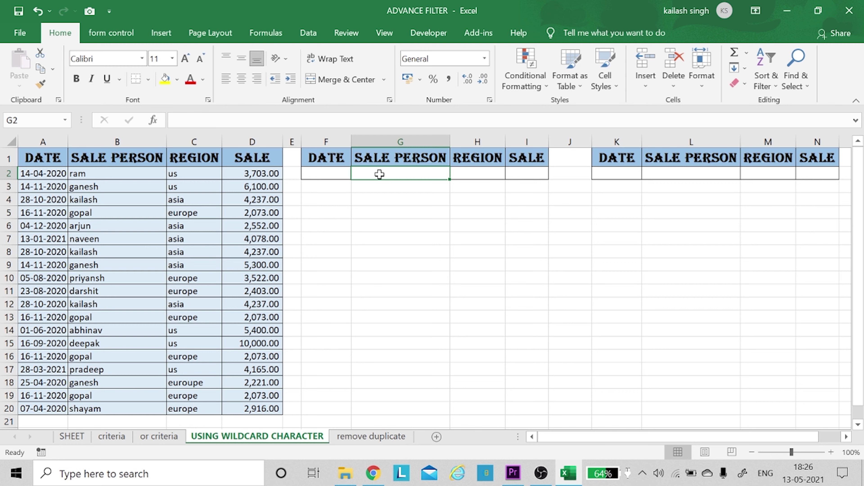
{"action": "type", "text": "*"}
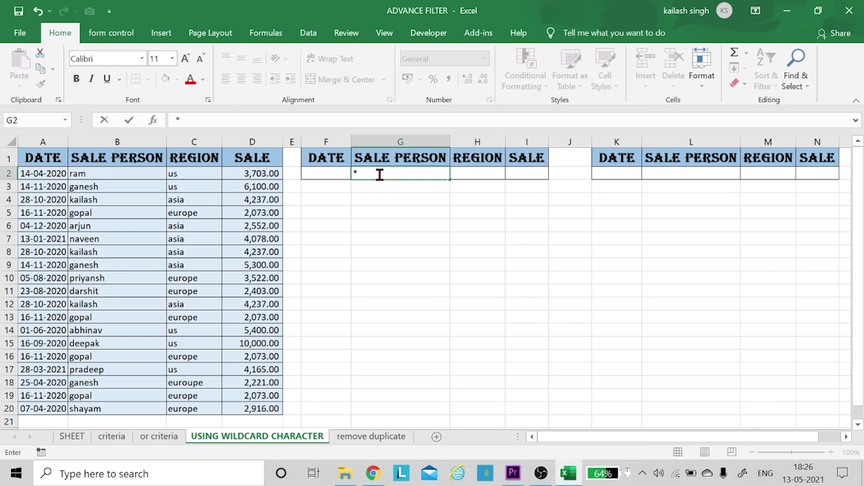
{"action": "type", "text": "sh"}
{"action": "left_click", "coordinate": [370, 184]}
{"action": "left_click", "coordinate": [368, 173]}
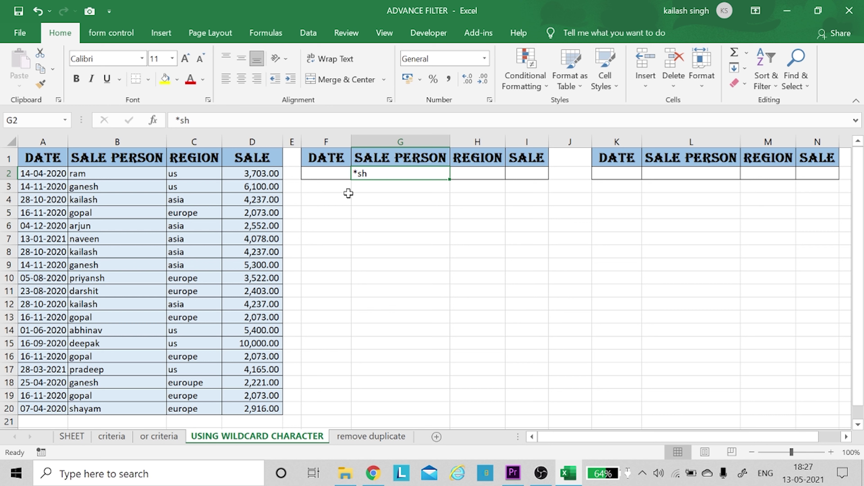
{"action": "left_click", "coordinate": [331, 205]}
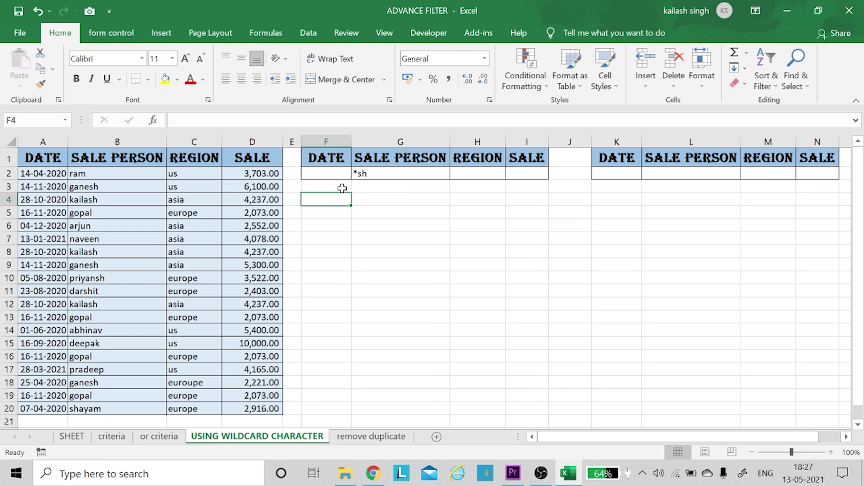
{"action": "left_click", "coordinate": [308, 33]}
- Advanced-filter the sales table with criteria F1:I2, copying the nine *sh rows to F4:I13
{"action": "left_click", "coordinate": [460, 85]}
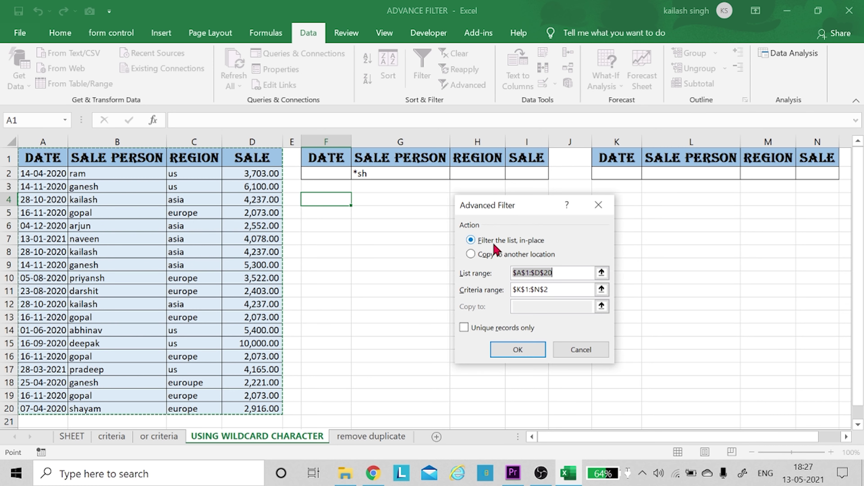
{"action": "left_click", "coordinate": [480, 255]}
{"action": "left_click", "coordinate": [559, 273]}
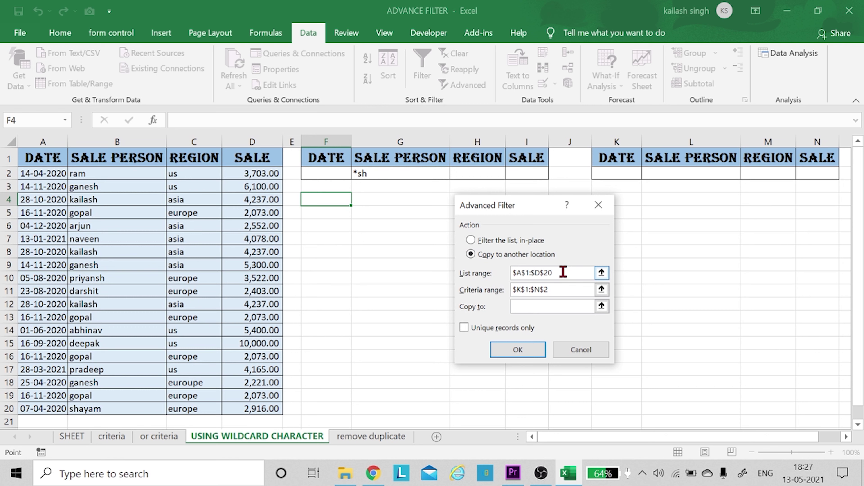
{"action": "left_click", "coordinate": [557, 289]}
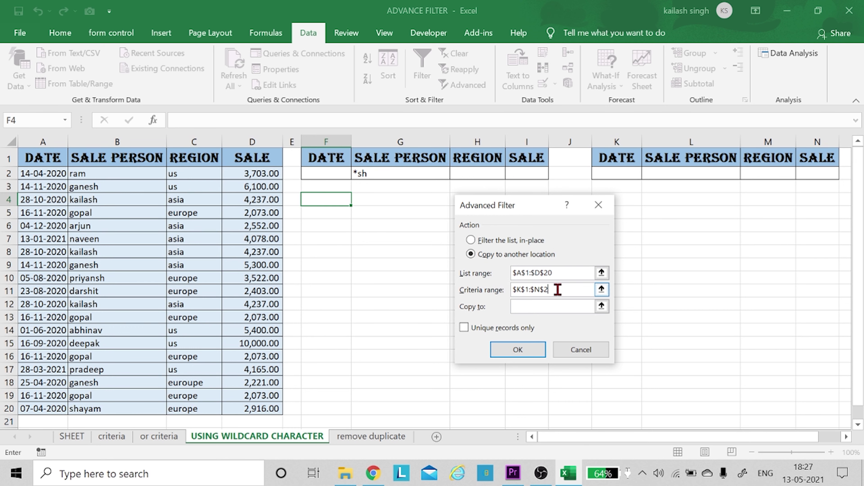
{"action": "left_click_drag", "start_coordinate": [558, 289], "coordinate": [512, 290]}
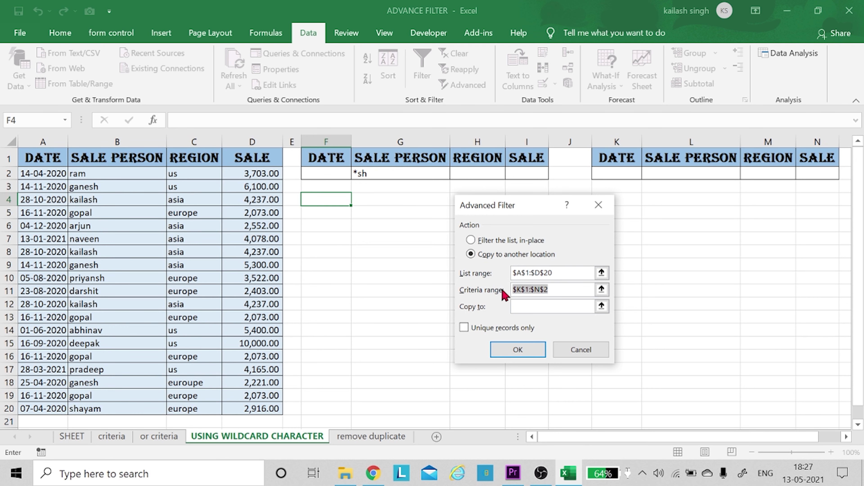
{"action": "key", "text": "BackSpace"}
{"action": "mouse_move", "coordinate": [328, 156]}
{"action": "left_mouse_down"}
{"action": "mouse_move", "coordinate": [358, 168]}
{"action": "mouse_move", "coordinate": [521, 172]}
{"action": "left_mouse_up"}
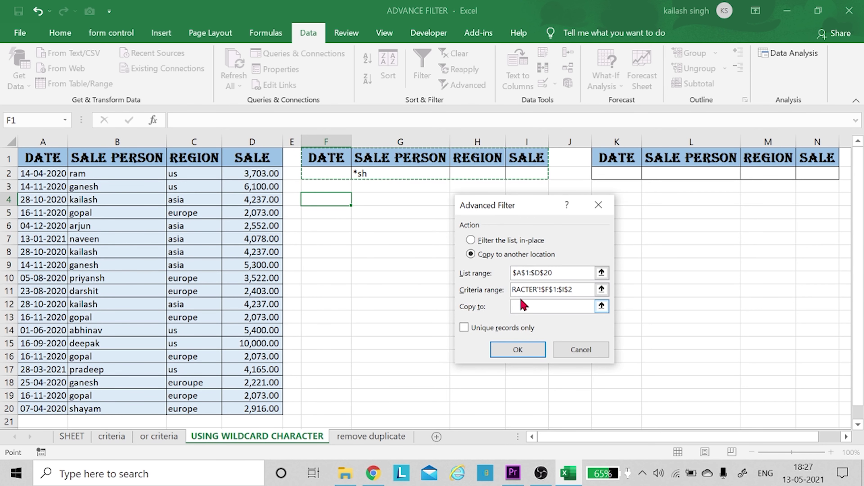
{"action": "left_click", "coordinate": [523, 307]}
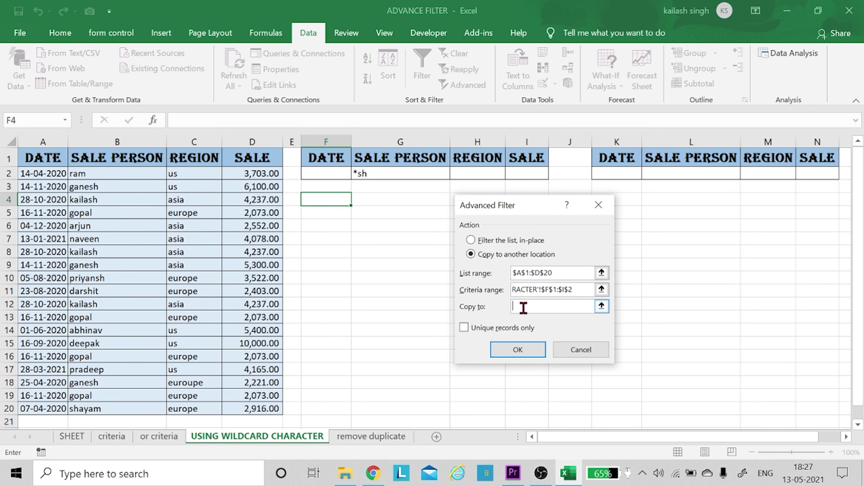
{"action": "left_click", "coordinate": [326, 199]}
{"action": "left_click", "coordinate": [527, 349]}
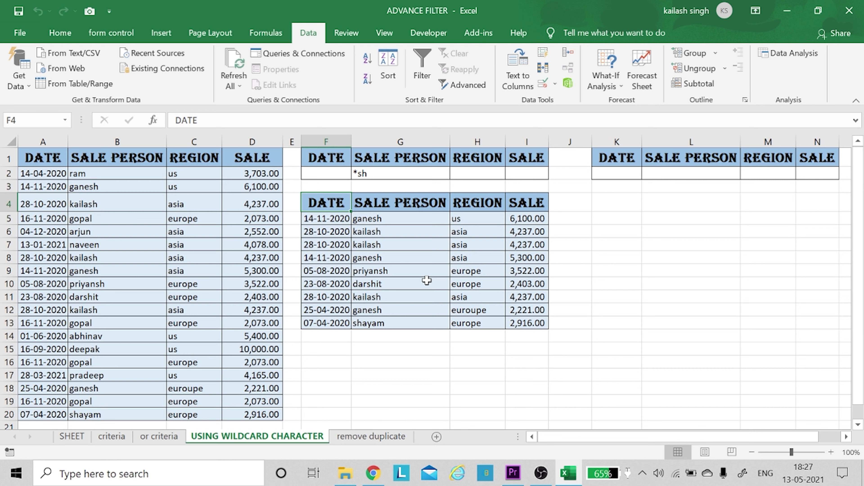
- Enter k* in cell L2 under SALE PERSON in the second criteria block
{"action": "left_click", "coordinate": [656, 172]}
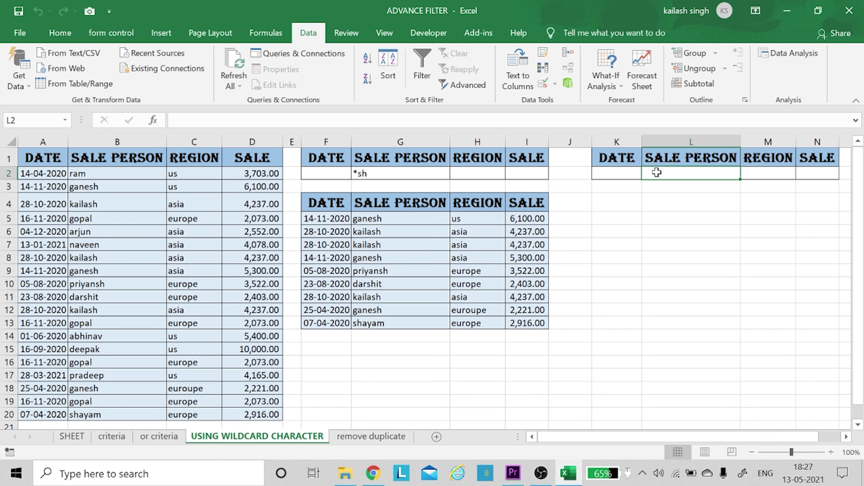
{"action": "type", "text": "k"}
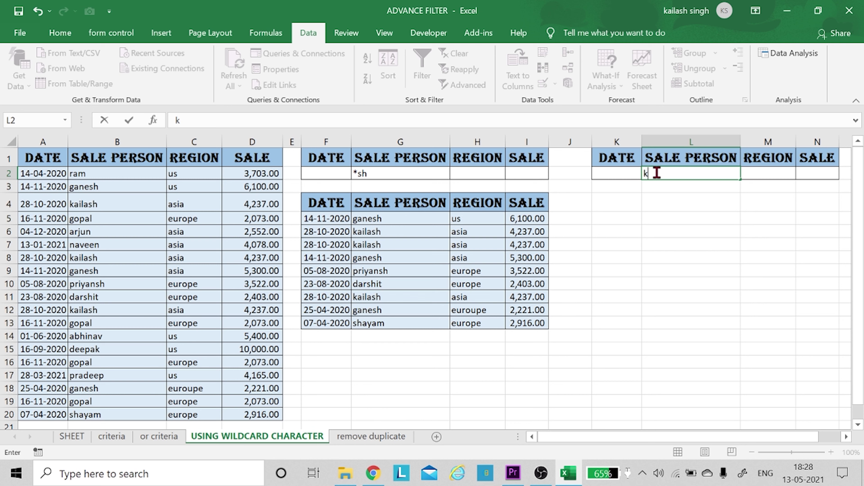
{"action": "type", "text": "*"}
{"action": "left_click", "coordinate": [628, 208]}
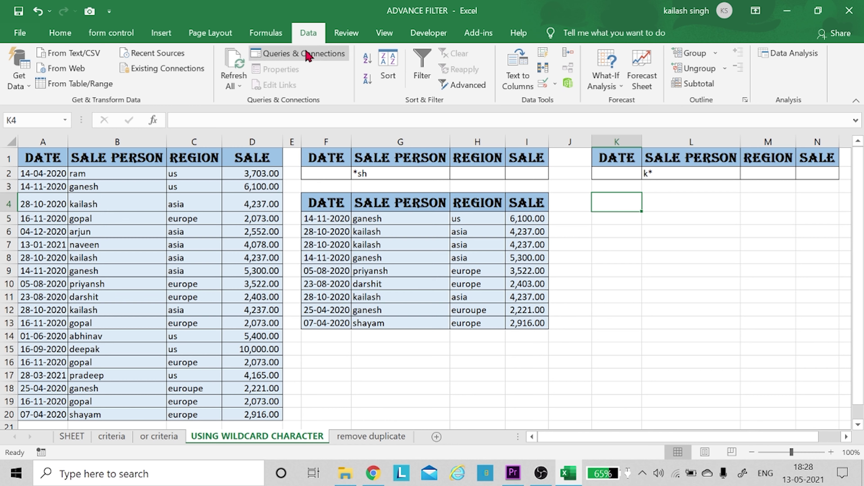
- Run Advanced Filter with criteria K1:N2, copying the three matching kailash rows to K4
{"action": "left_click", "coordinate": [461, 91]}
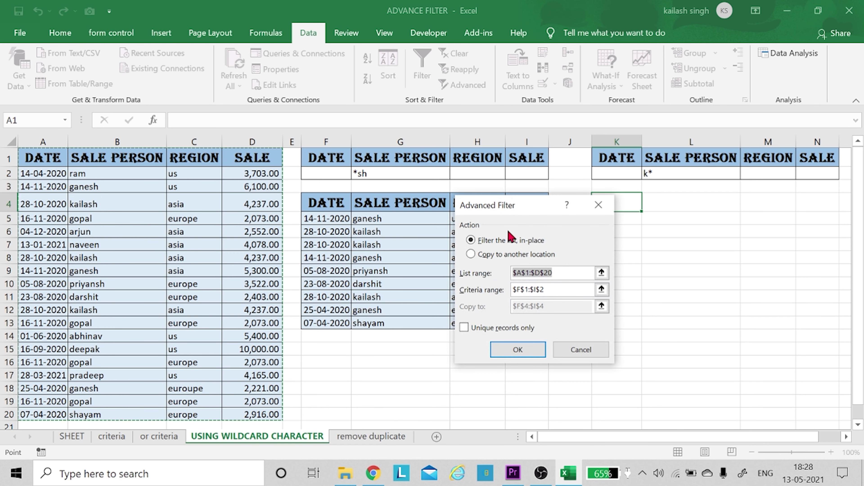
{"action": "left_click", "coordinate": [493, 256]}
{"action": "left_click", "coordinate": [556, 290]}
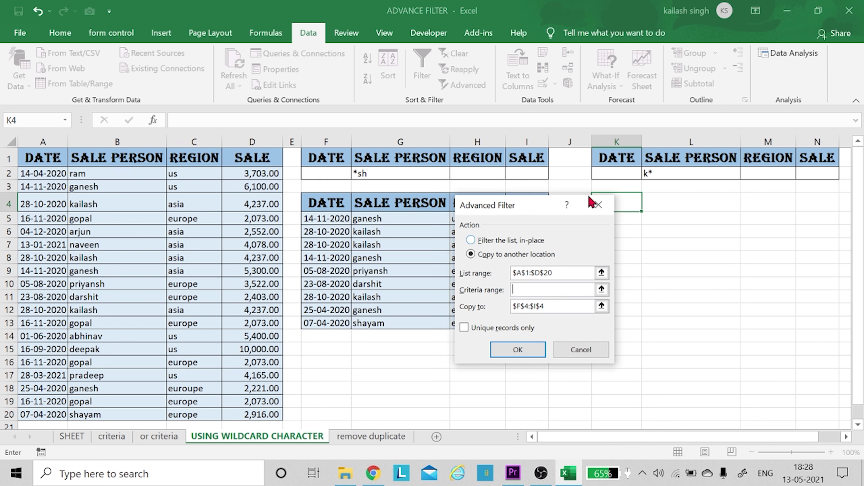
{"action": "left_click_drag", "start_coordinate": [624, 154], "coordinate": [803, 172]}
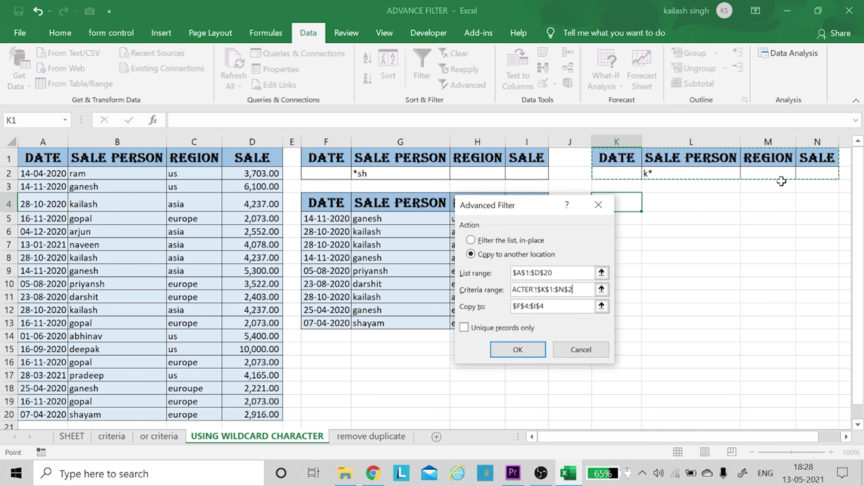
{"action": "left_click", "coordinate": [555, 306]}
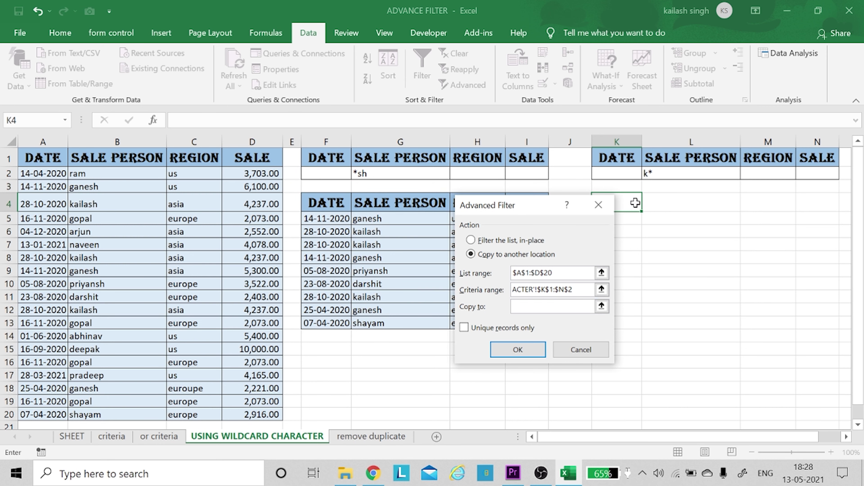
{"action": "left_click", "coordinate": [626, 204]}
{"action": "left_click", "coordinate": [526, 348]}
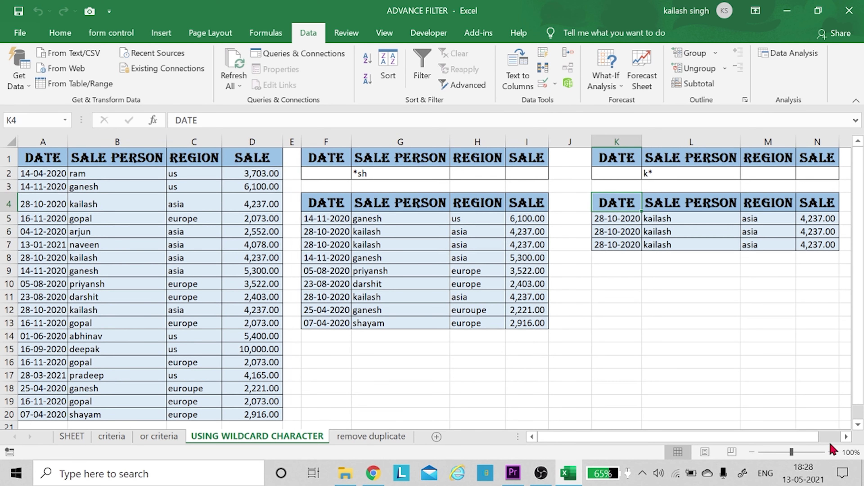
{"action": "left_click", "coordinate": [843, 438]}
{"action": "left_click", "coordinate": [843, 439]}
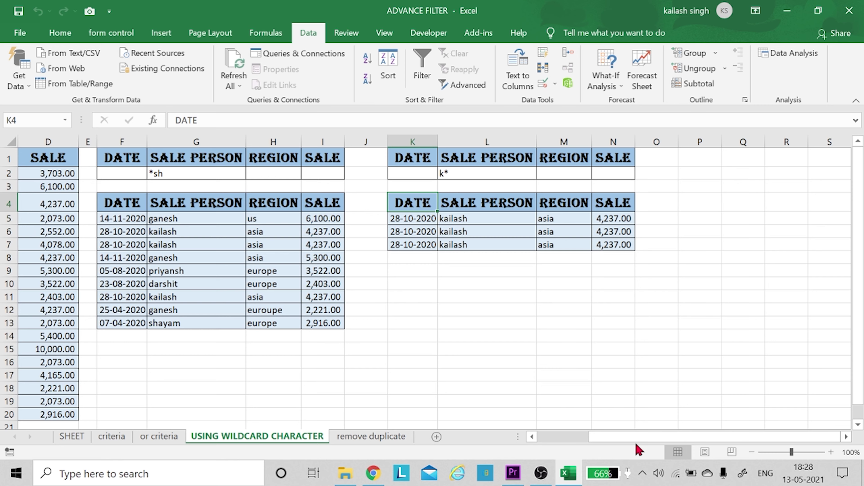
{"action": "left_click_drag", "start_coordinate": [627, 437], "coordinate": [578, 440]}
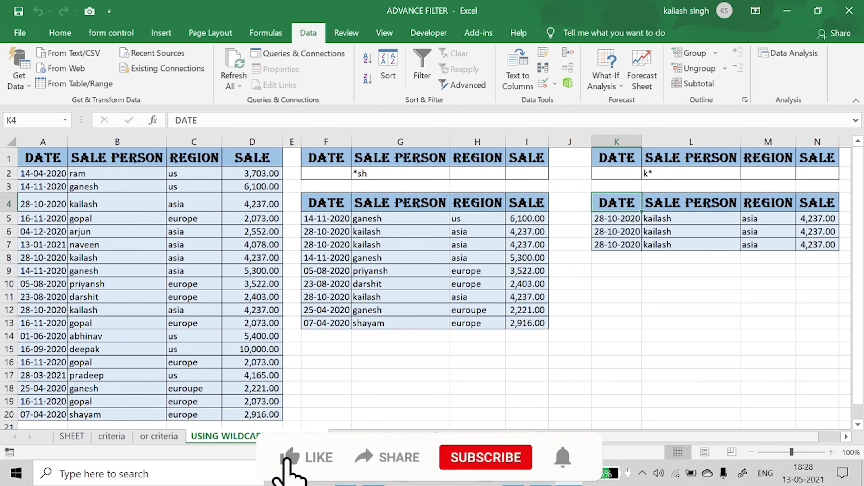